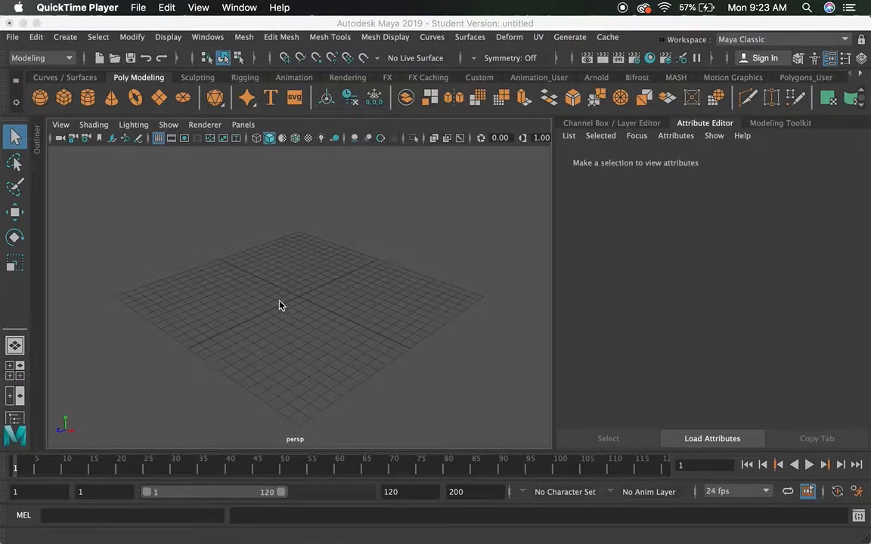
Step: Create a polygon cube and assign a new Lambert material to it
left_click(64, 97)
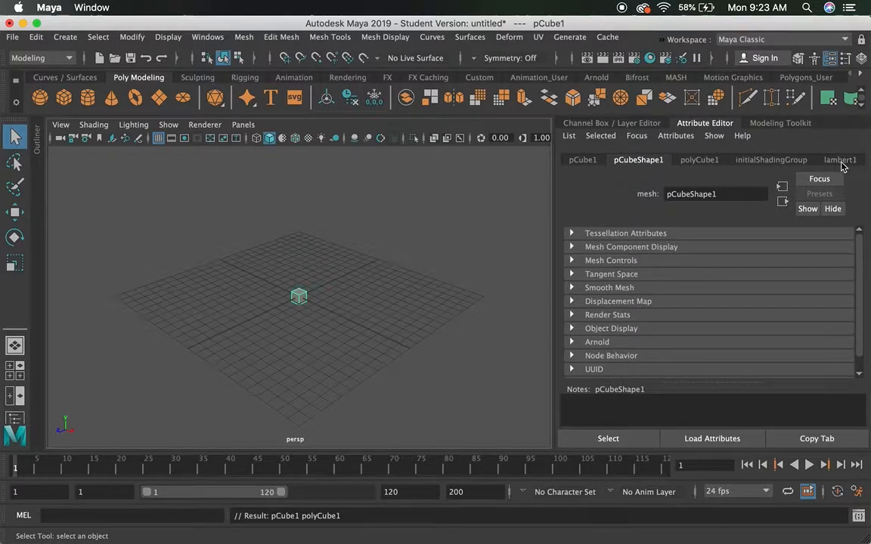
right_click(301, 298)
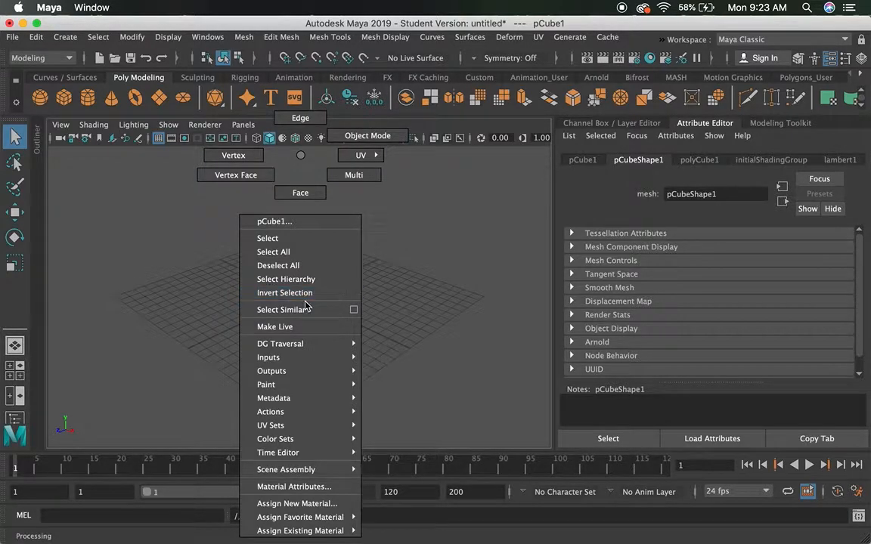
left_click(299, 509)
left_click_drag(378, 37, 231, 39)
left_click_drag(275, 21, 223, 20)
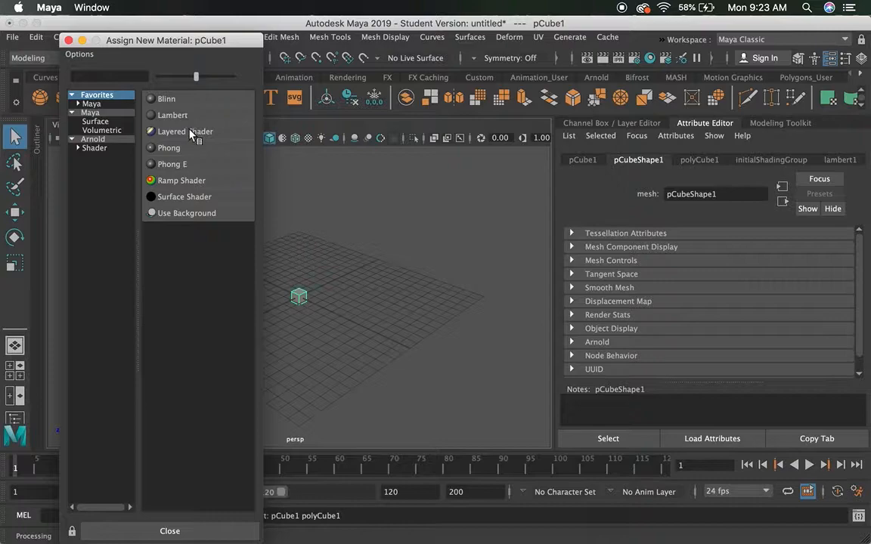
left_click(172, 115)
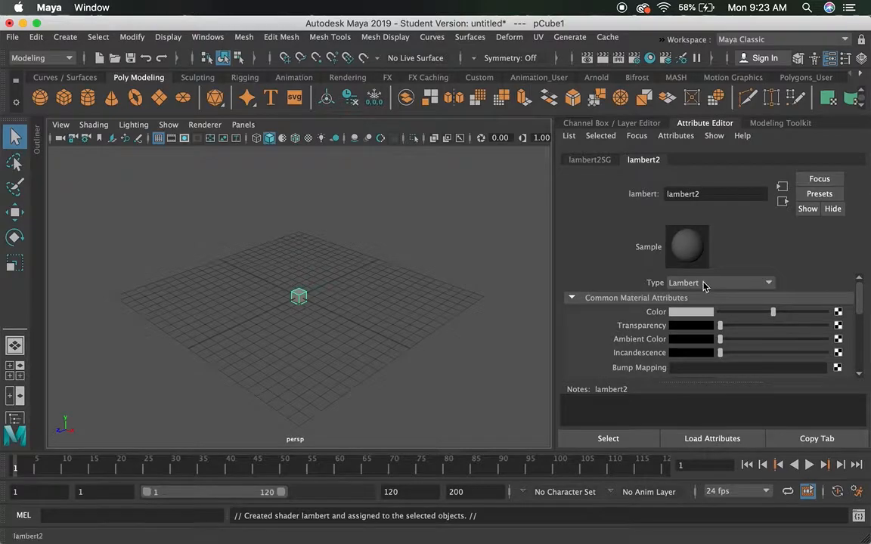
Step: Change the cube's Lambert material color to a muted pinkish red
left_click(682, 313)
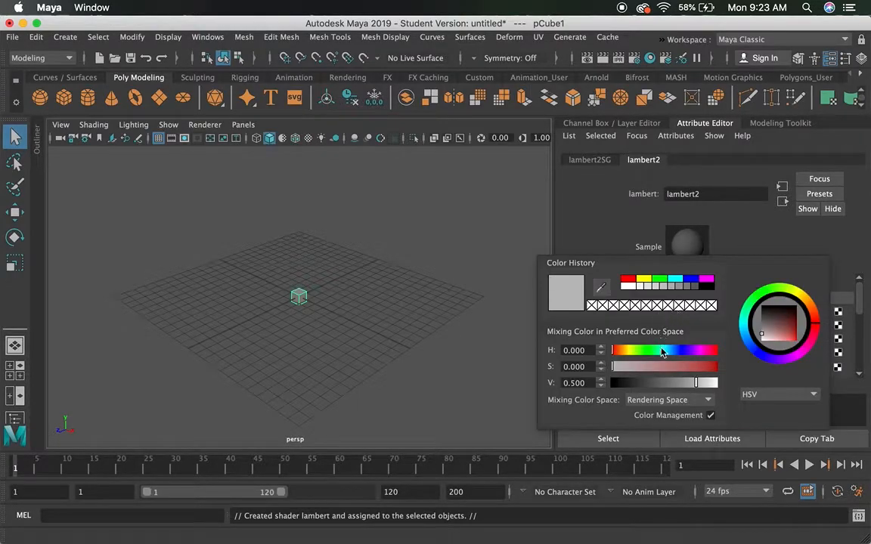
left_click_drag(685, 370, 676, 369)
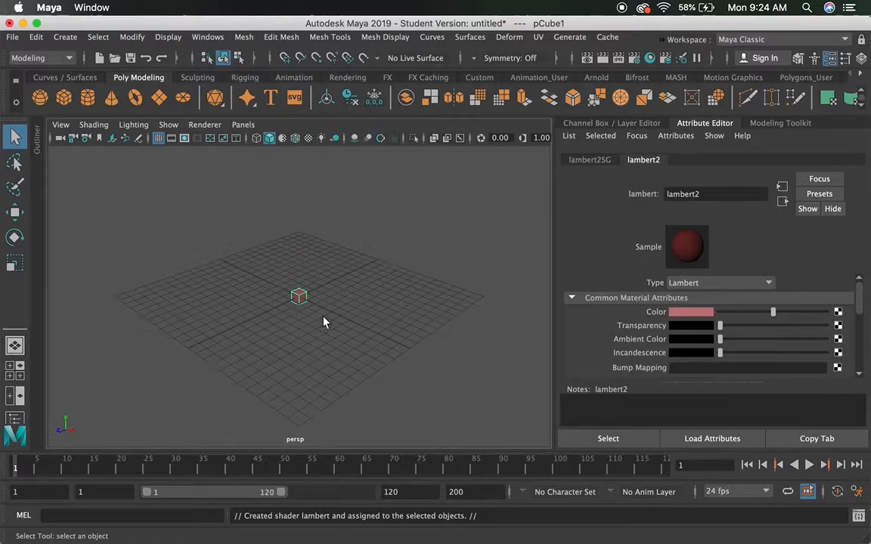
Step: Apply an Automatic UV projection to the cube and return it to Object Mode
left_click(538, 39)
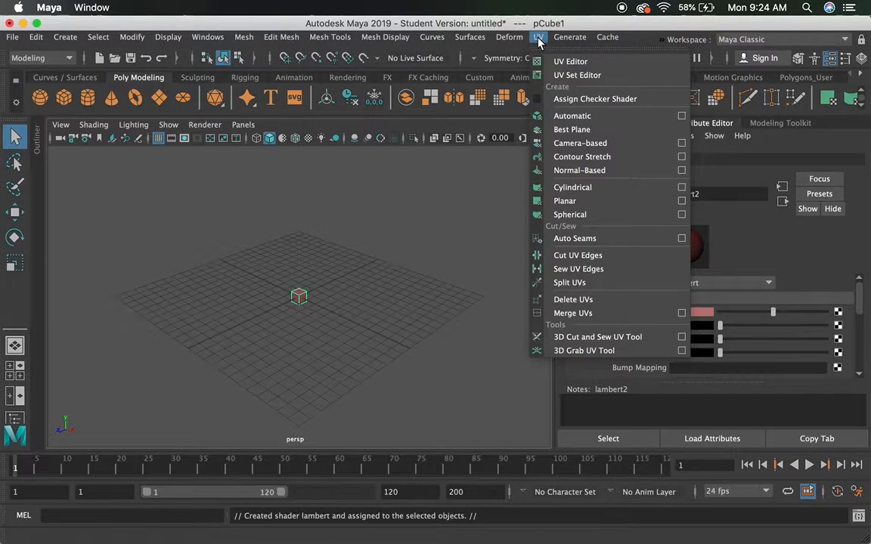
left_click(572, 118)
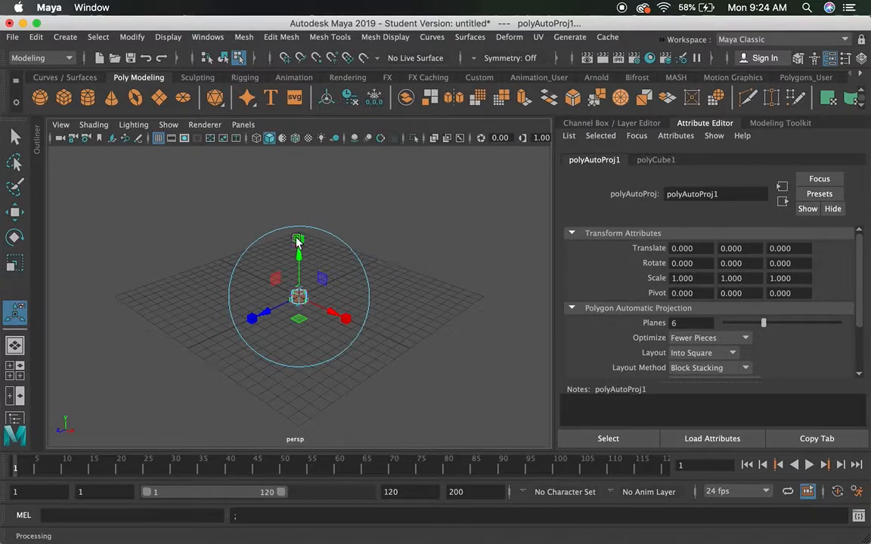
left_click(392, 265)
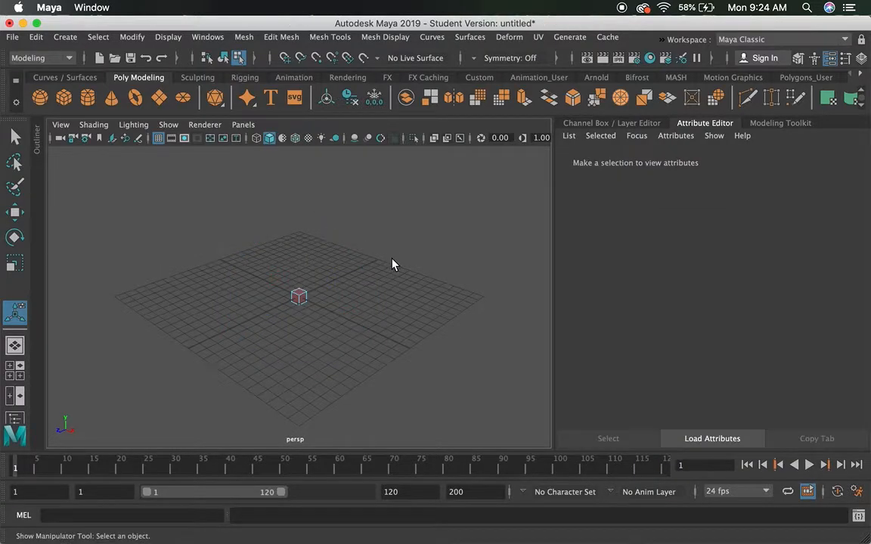
right_click_drag(298, 295, 372, 133)
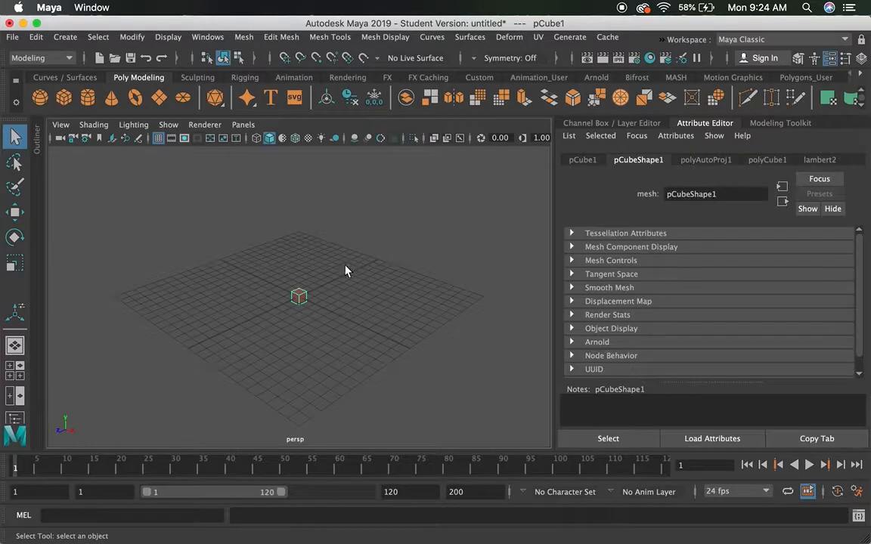
Step: Open the cube's UV layout in the UV Editor and close the UV Toolkit
left_click(539, 37)
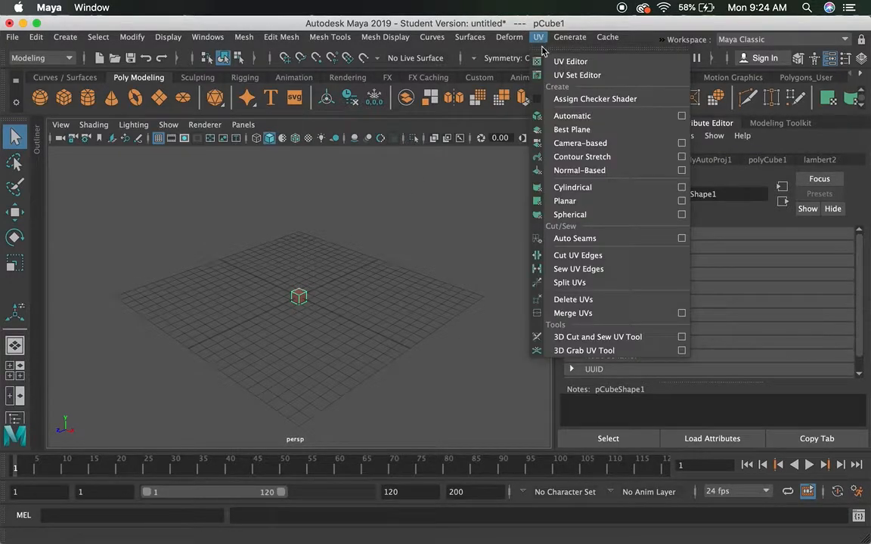
left_click(569, 63)
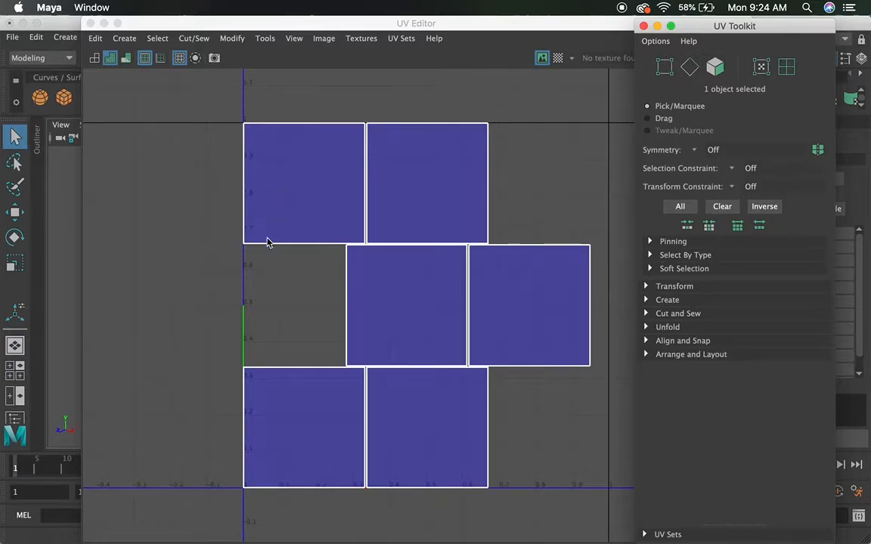
left_click(642, 27)
left_click_drag(573, 23, 542, 11)
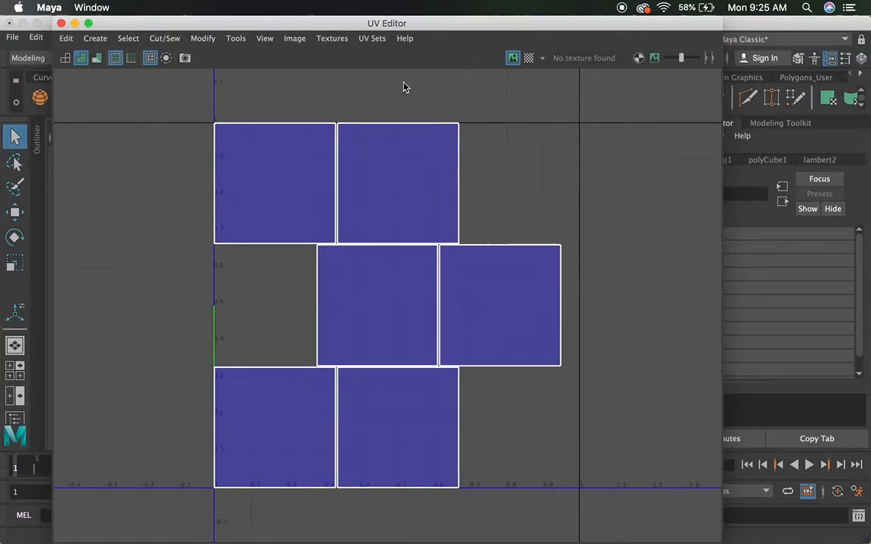
Step: Create a PSD network for the cube from the lambert2 color attribute, with a 1024 x 1024 image and the UV snapshot included
left_click(296, 40)
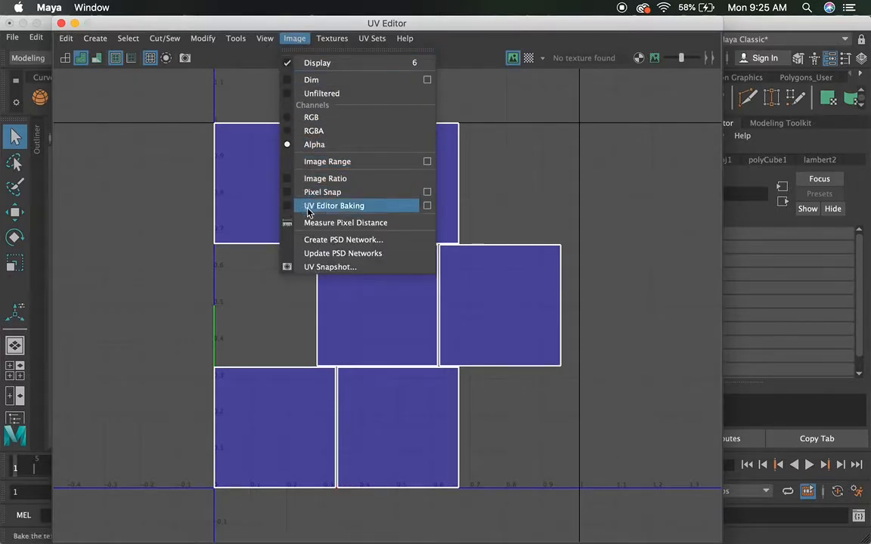
left_click(319, 242)
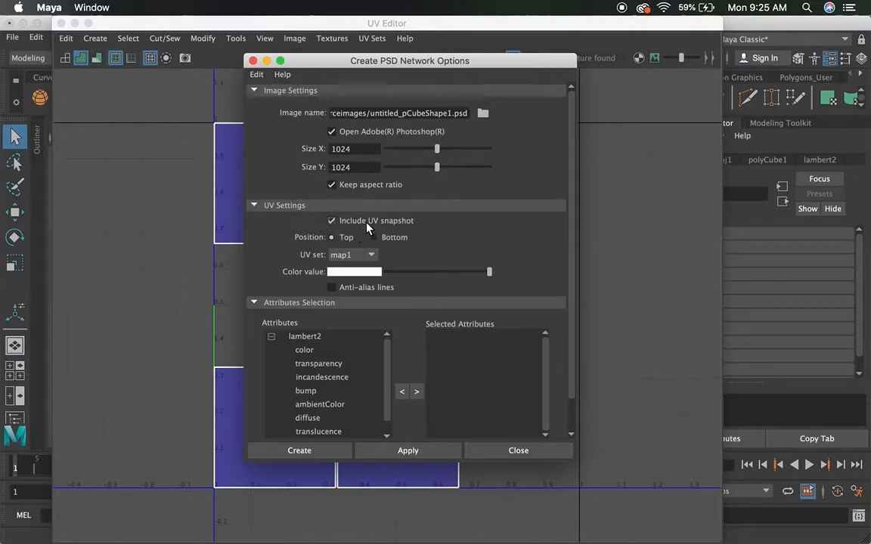
left_click_drag(430, 63, 614, 60)
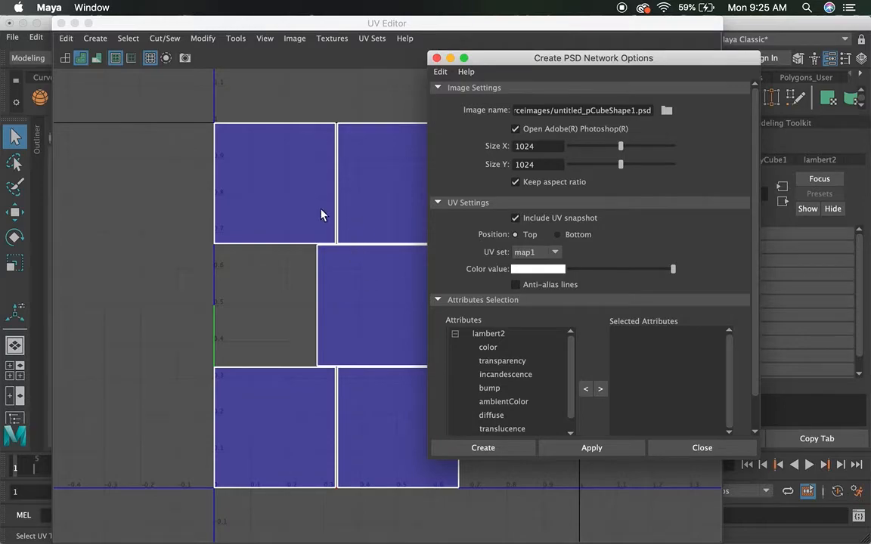
left_click_drag(469, 56, 282, 37)
scroll(430, 205, "down", 2)
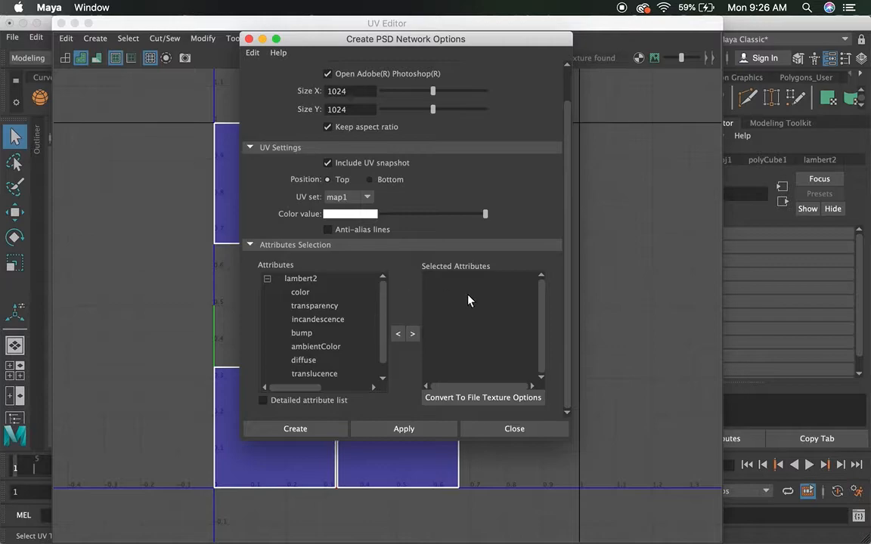
left_click(306, 293)
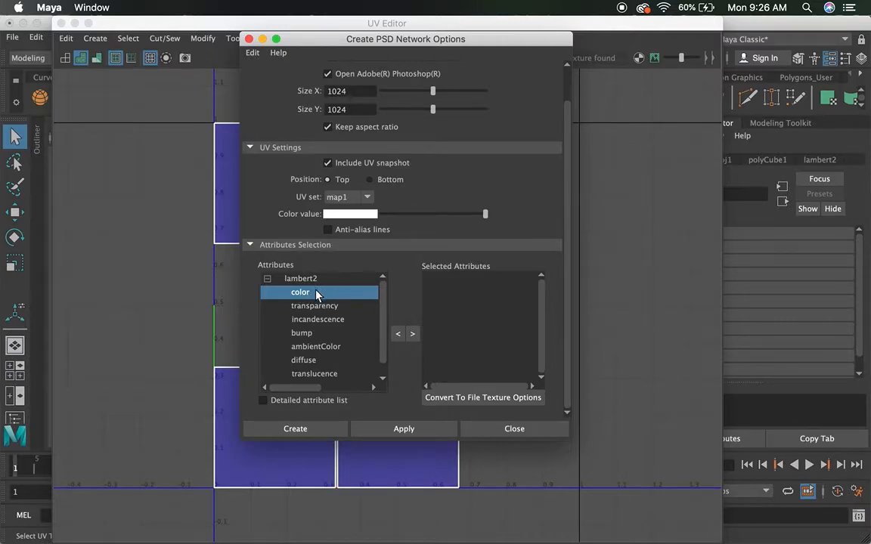
left_click(412, 335)
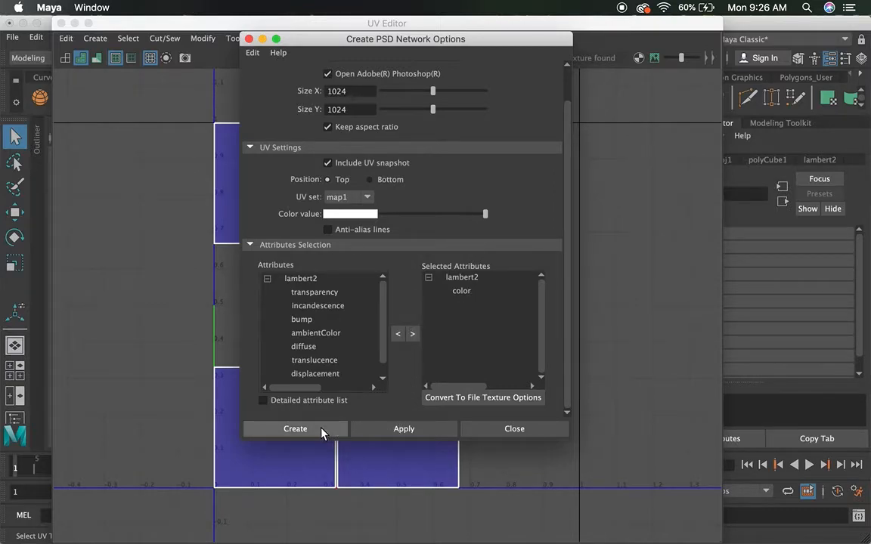
left_click(295, 428)
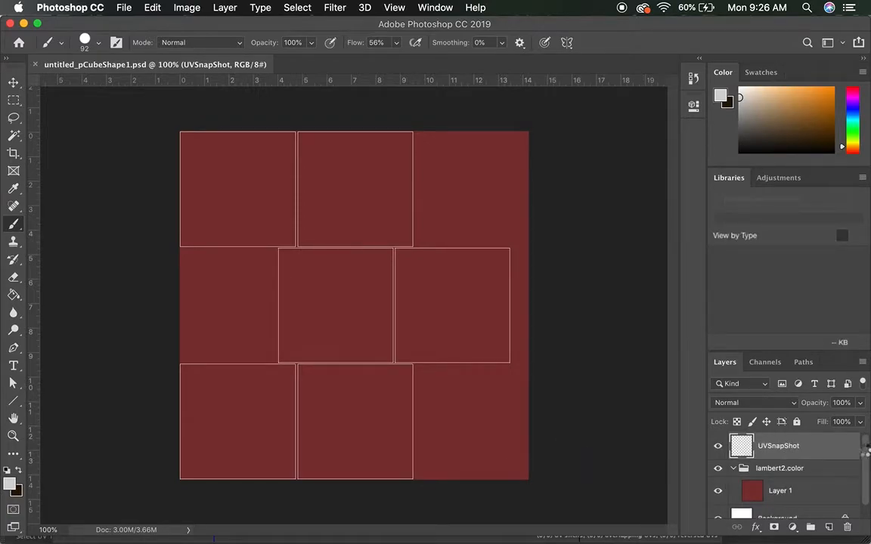
Step: In Photoshop, hide and show the UVSnapShot layer to check the UV outlines over the texture
mouse_move(867, 453)
left_mouse_down()
mouse_move(867, 473)
mouse_move(867, 454)
left_mouse_up()
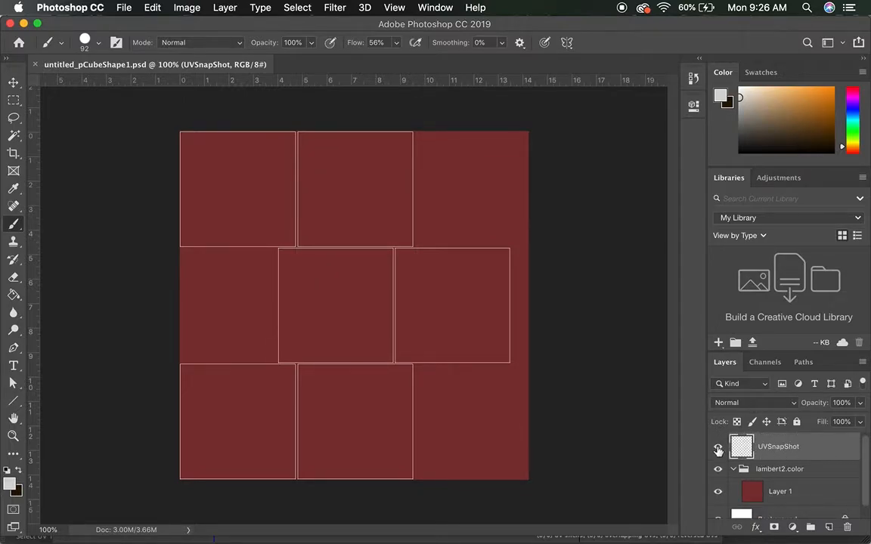
left_click(718, 449)
left_click(719, 449)
Step: Paint looping light gray brush strokes across the UV squares on Layer 1 of the lambert2.color group
left_click_drag(865, 452, 868, 473)
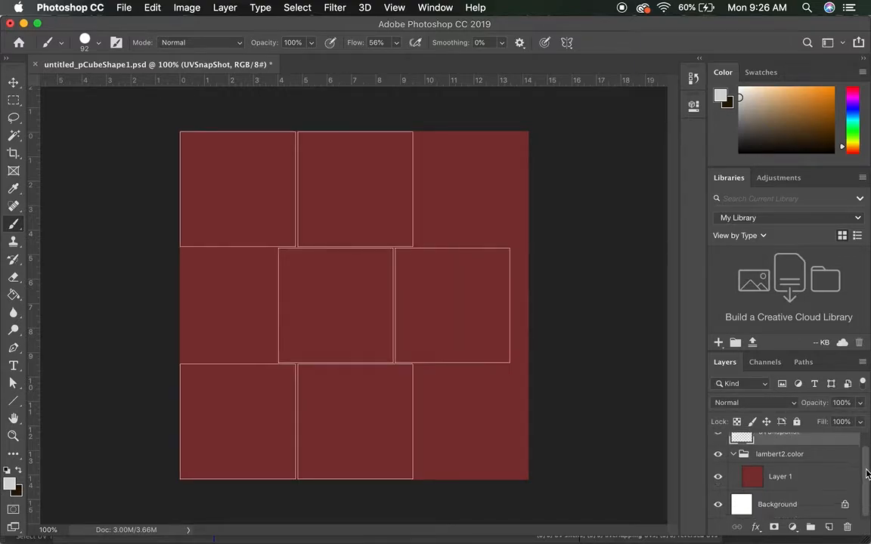
left_click(798, 483)
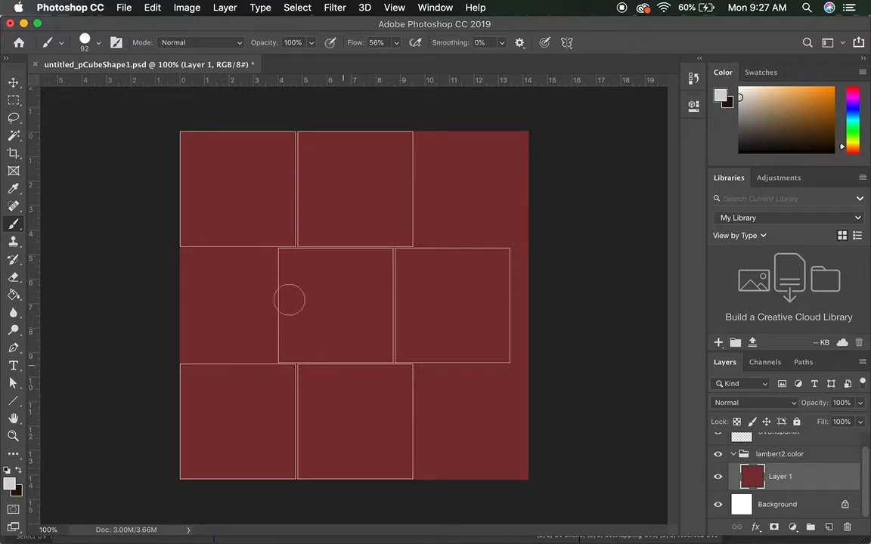
mouse_move(226, 251)
left_mouse_down()
mouse_move(317, 195)
mouse_move(268, 225)
mouse_move(433, 319)
mouse_move(457, 344)
mouse_move(298, 348)
mouse_move(286, 412)
mouse_move(361, 420)
left_mouse_up()
mouse_move(263, 356)
left_mouse_down()
mouse_move(202, 470)
mouse_move(238, 284)
left_mouse_up()
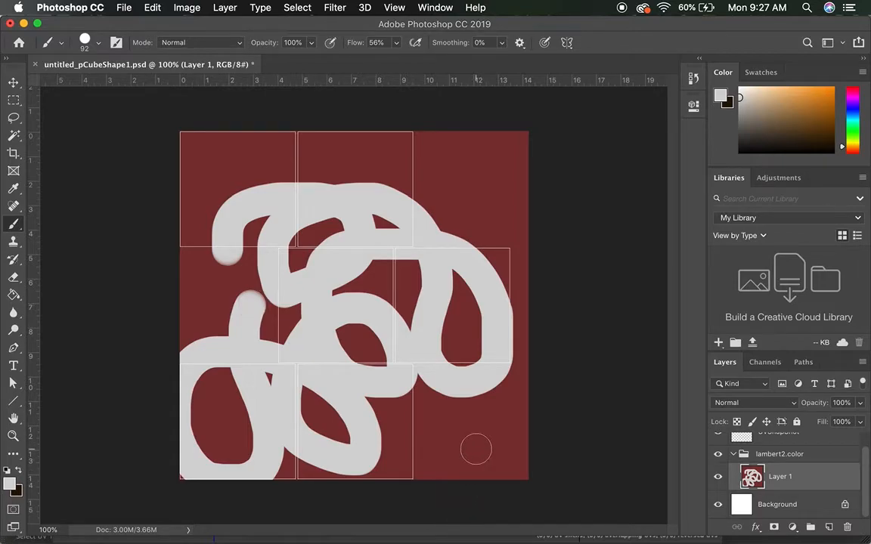
Step: Save the painted untitled_pCubeShape1.psd and close the Photoshop window to return to Maya
left_click(123, 8)
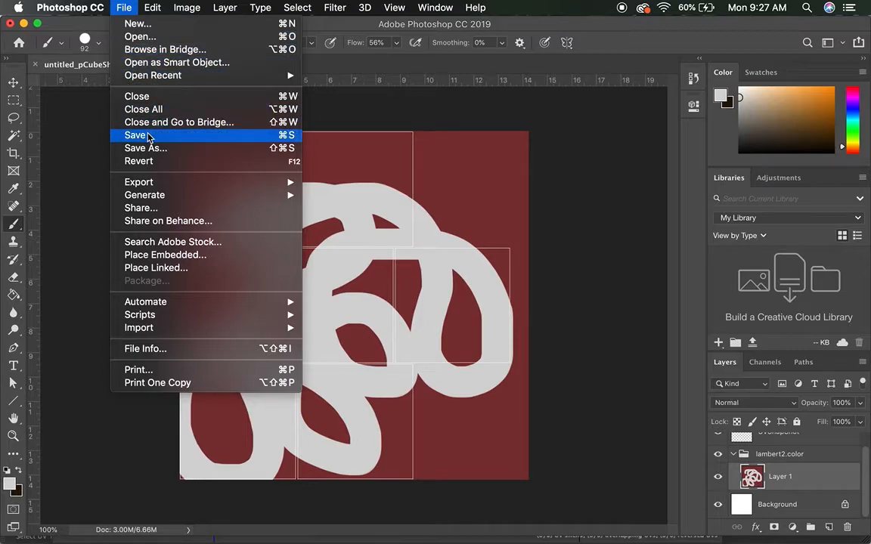
left_click(149, 136)
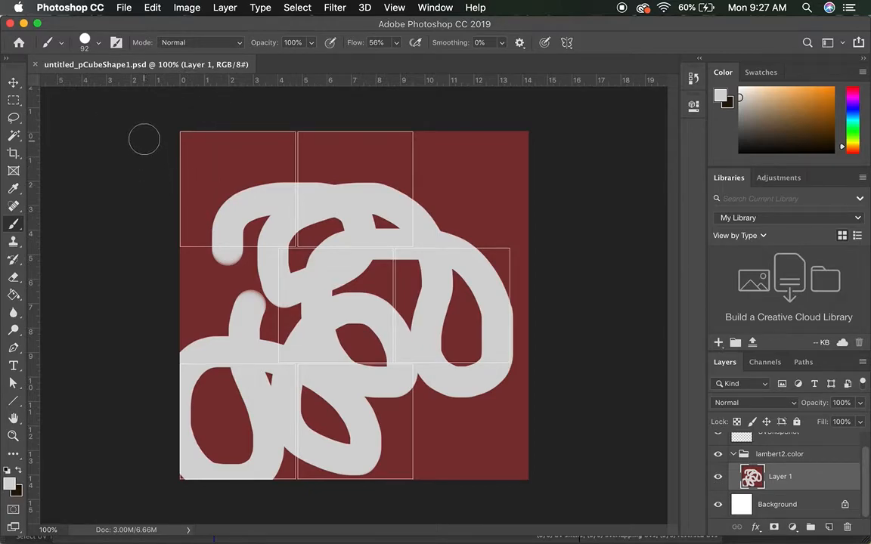
left_click(10, 23)
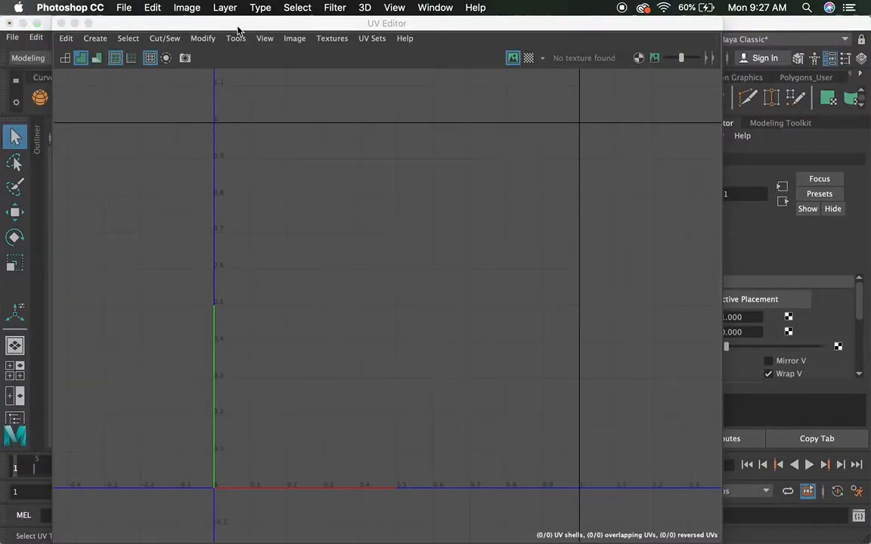
Step: Select the cube in the perspective view and bring its painted texture back into view in the UV Editor
left_click_drag(240, 28, 256, 333)
left_click(299, 297)
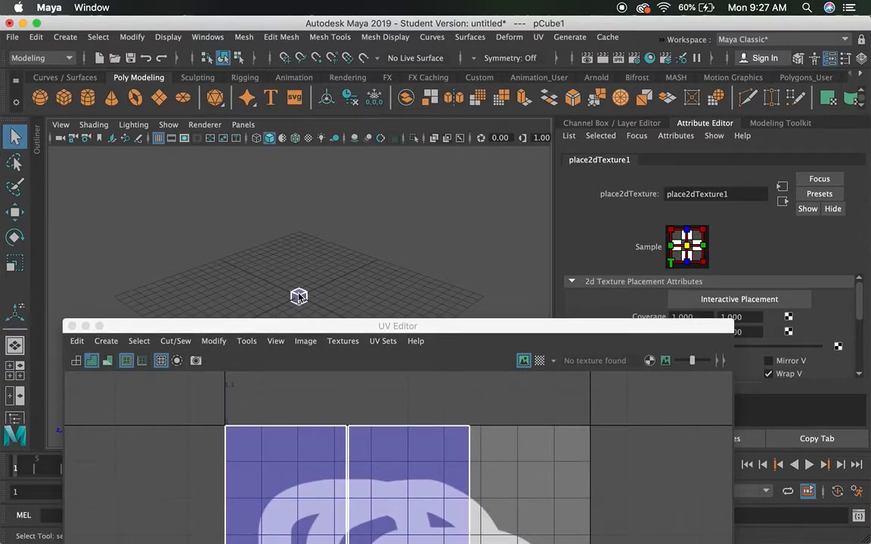
left_click_drag(350, 325, 334, 23)
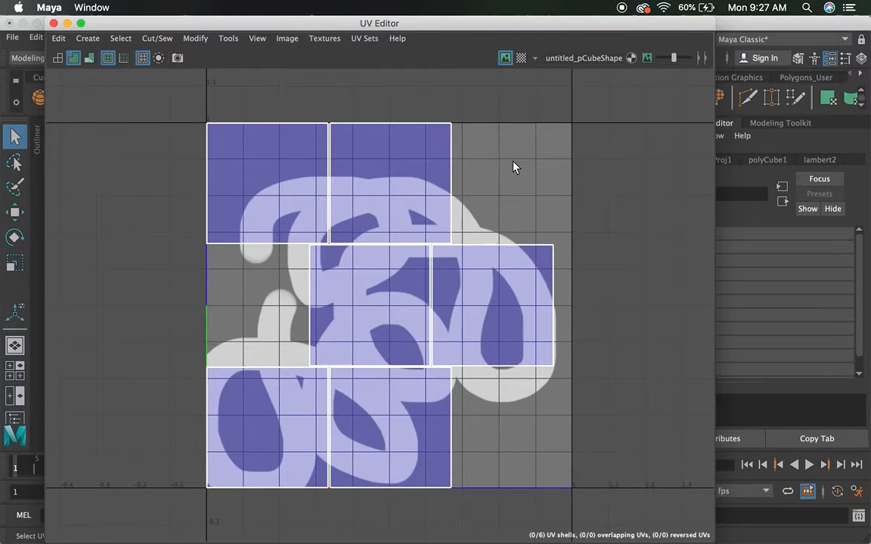
Step: Set the texture image display in the UV Editor to RGBA channels and close the editor
left_click(288, 40)
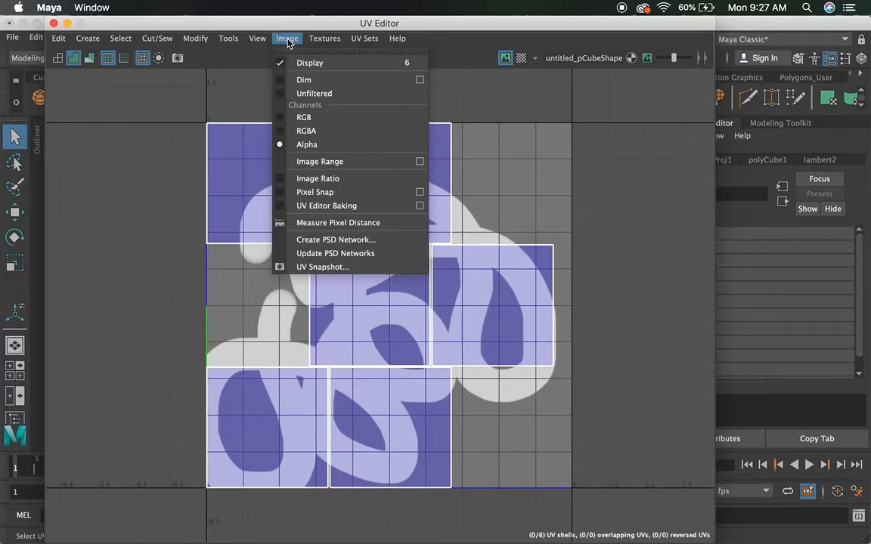
left_click(301, 117)
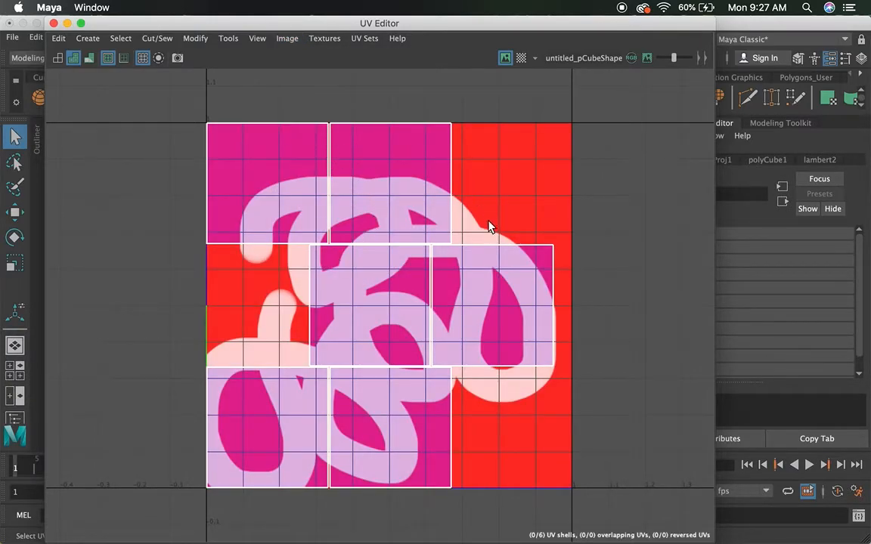
left_click(324, 38)
mouse_move(287, 38)
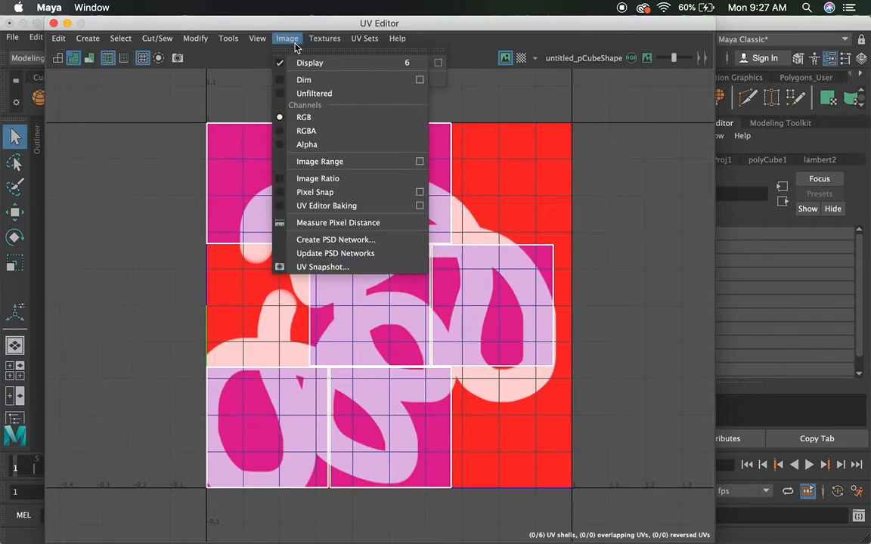
left_click(306, 131)
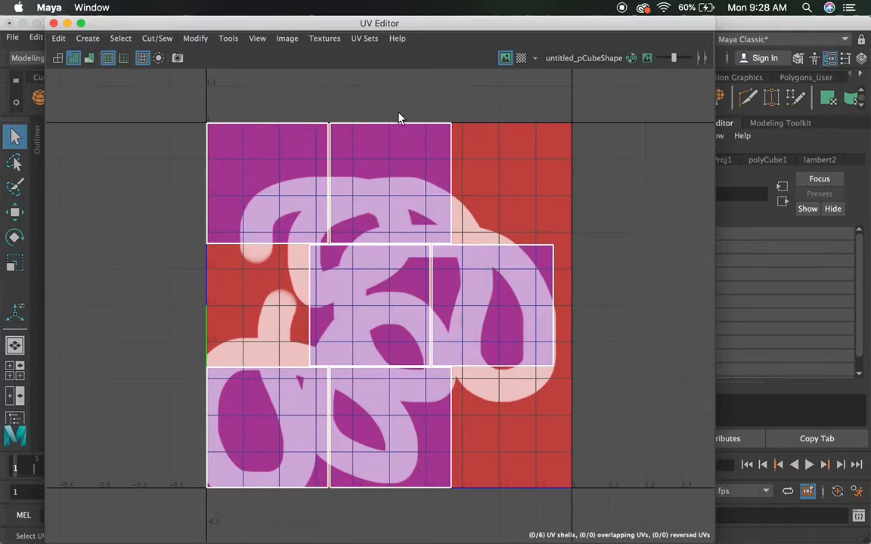
left_click_drag(237, 23, 272, 24)
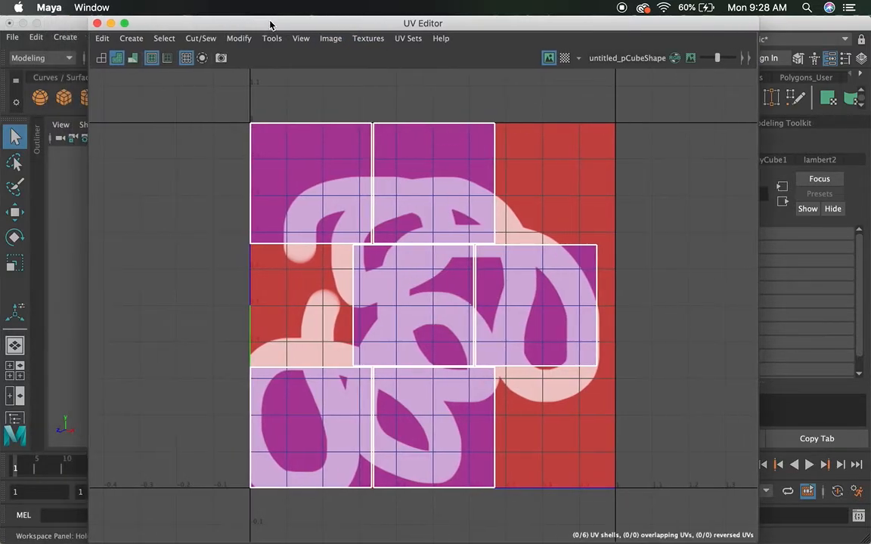
left_click(97, 23)
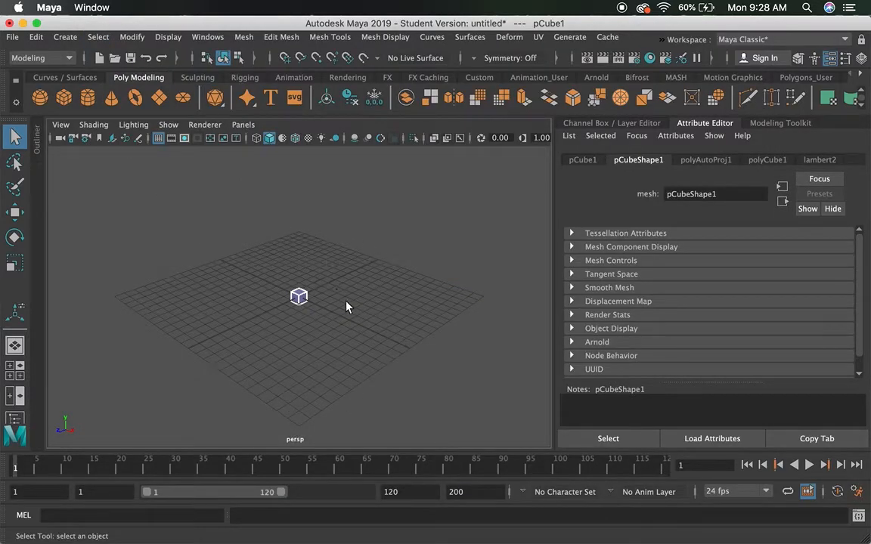
Step: Display the cube with its painted texture maps in the perspective view and frame it up close
right_click_drag(340, 309, 445, 336, "alt")
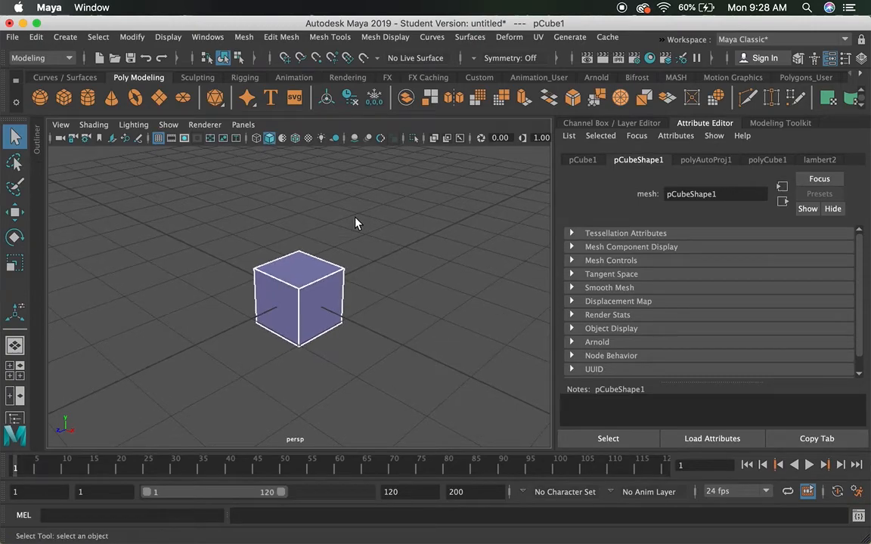
key("6")
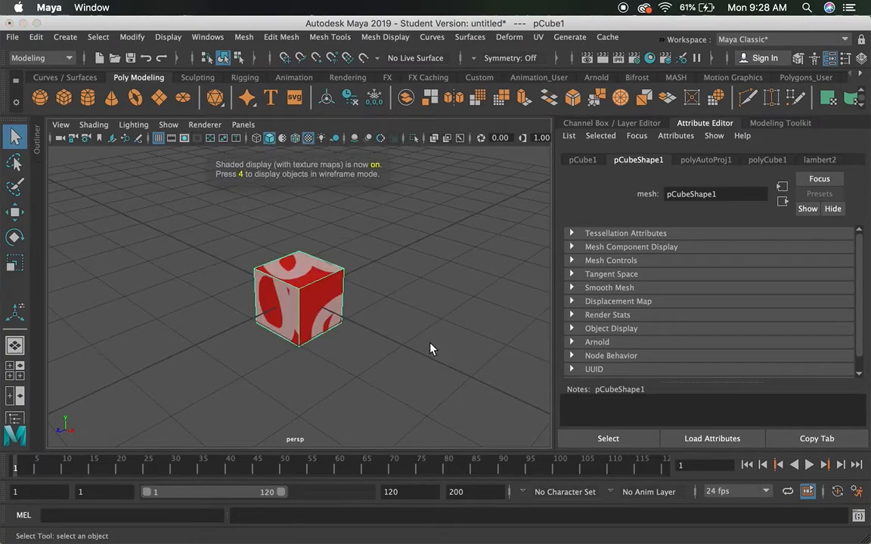
left_click_drag(403, 343, 404, 299, "alt")
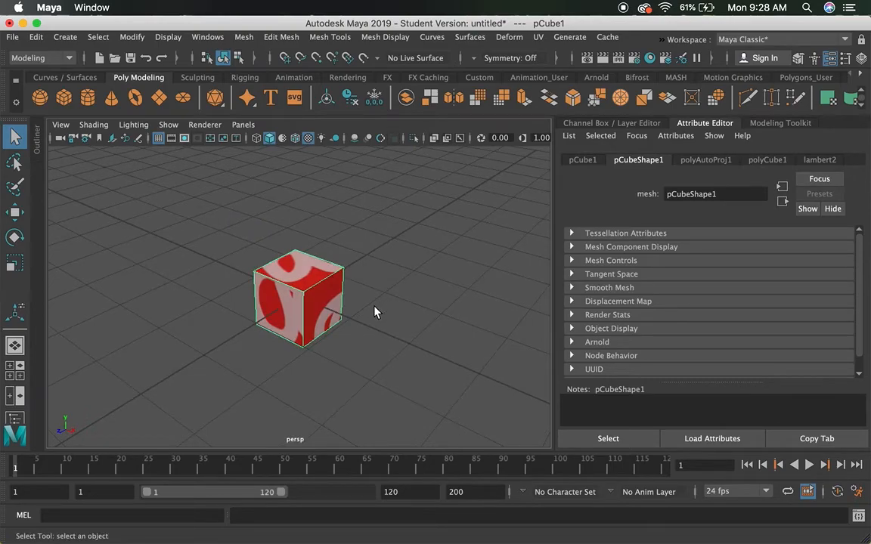
Step: Create a point light and move it outside the cube, about 1 cm up in Y and 1.67 cm along Z
left_click(62, 36)
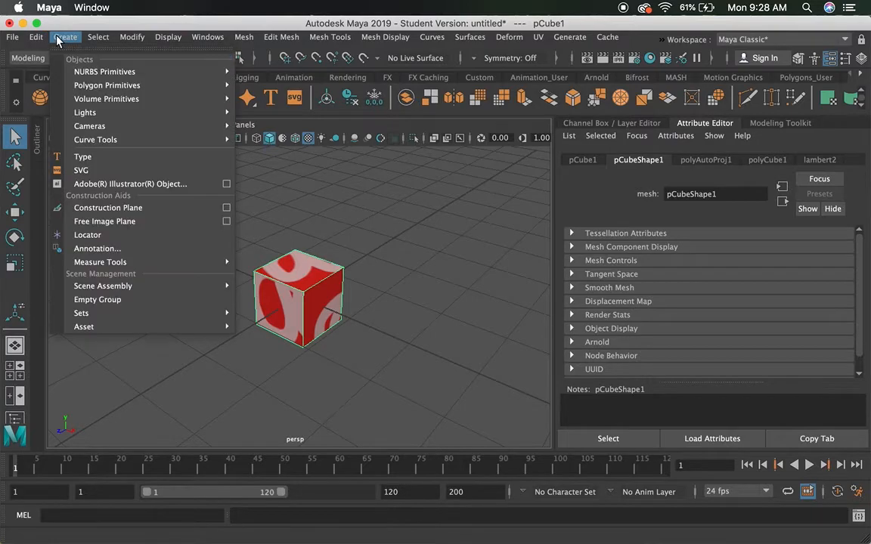
mouse_move(99, 112)
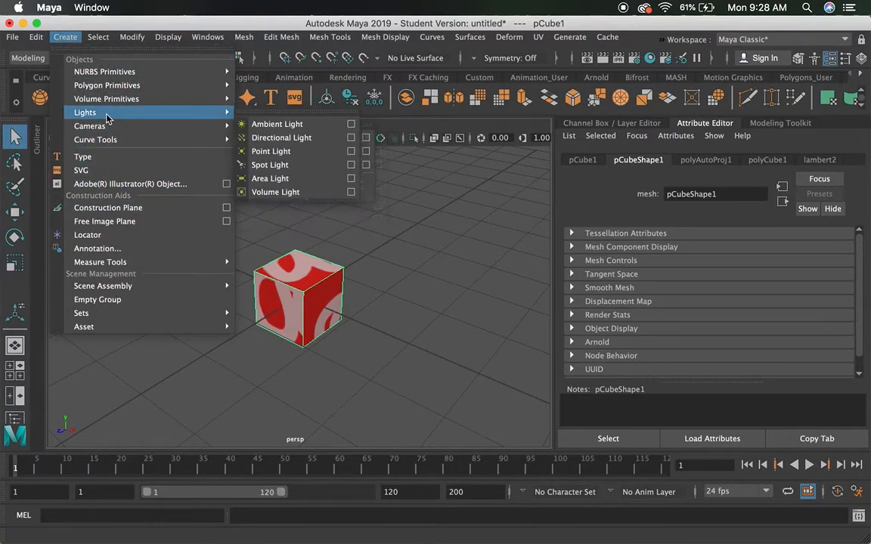
left_click(261, 151)
key("w")
left_click_drag(300, 241, 299, 181)
left_click_drag(266, 263, 189, 311)
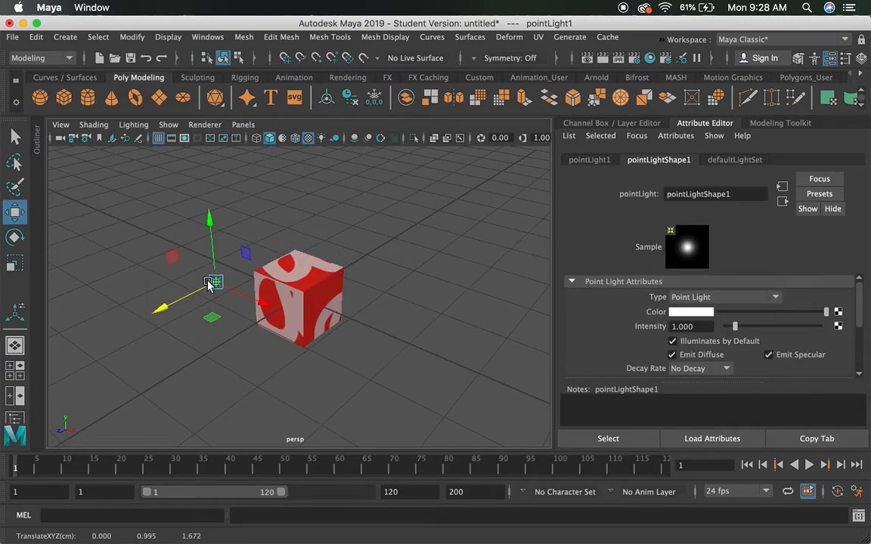
Step: Render the perspective view, switch the renderer from Arnold to Maya Software, and render the frame again
left_click(587, 66)
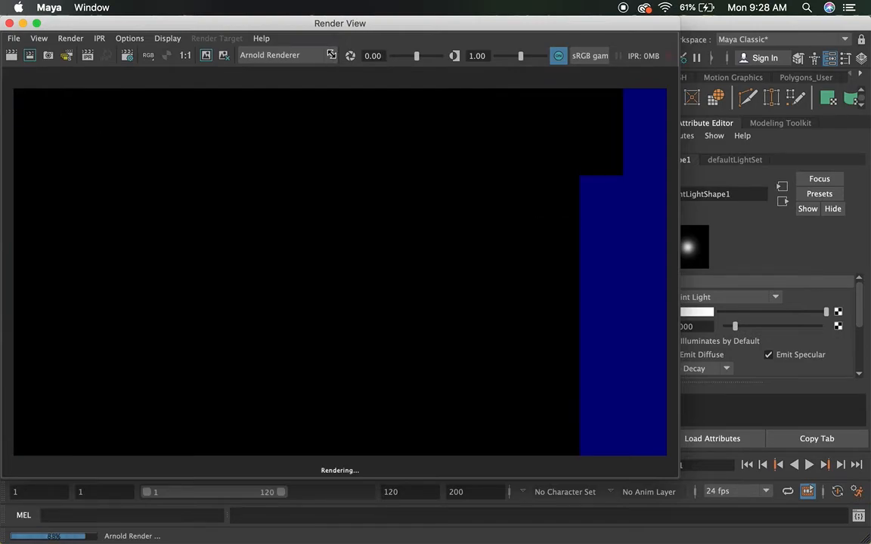
left_click(331, 56)
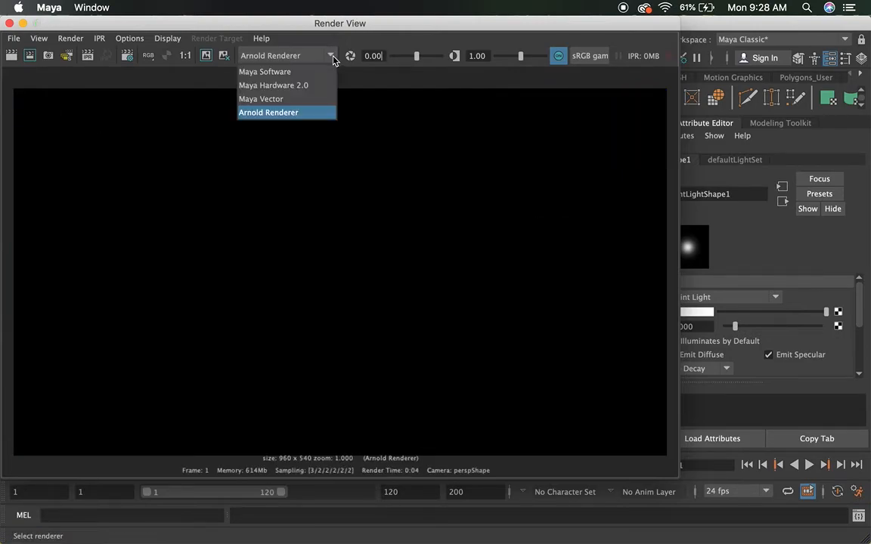
left_click(264, 72)
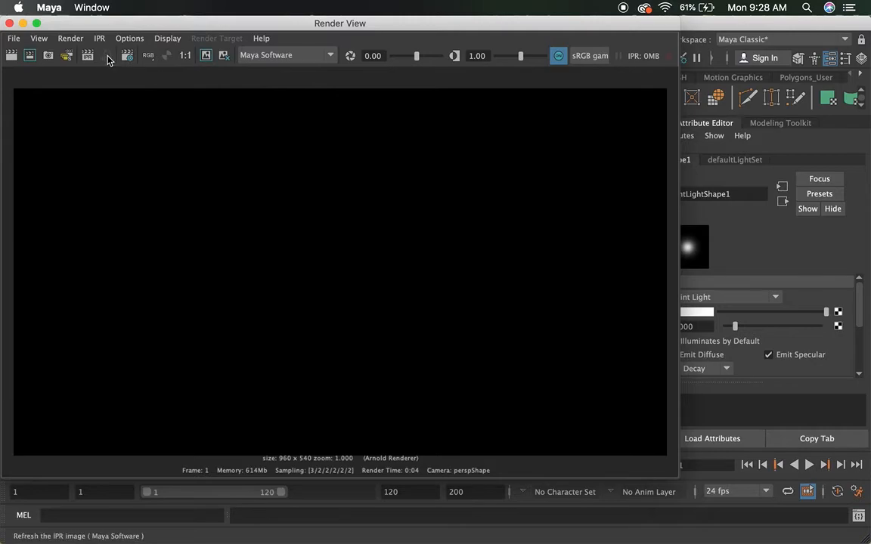
left_click(11, 56)
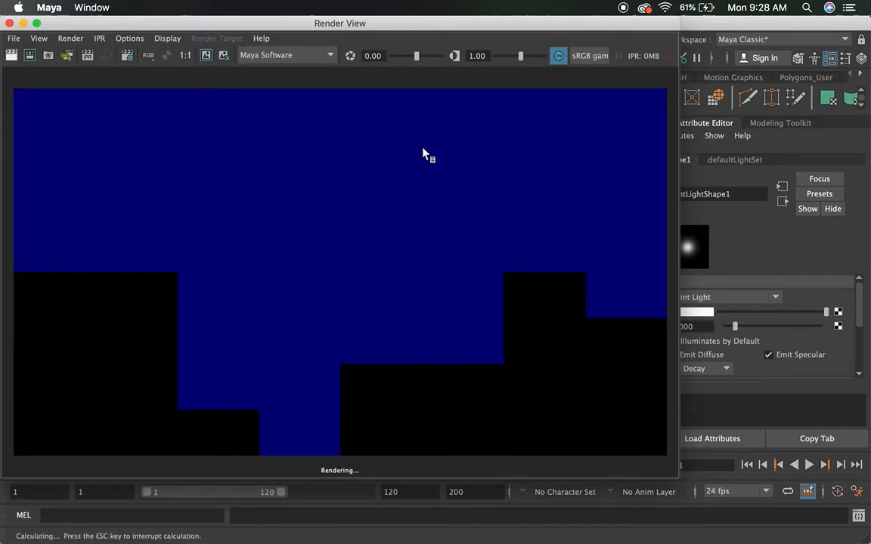